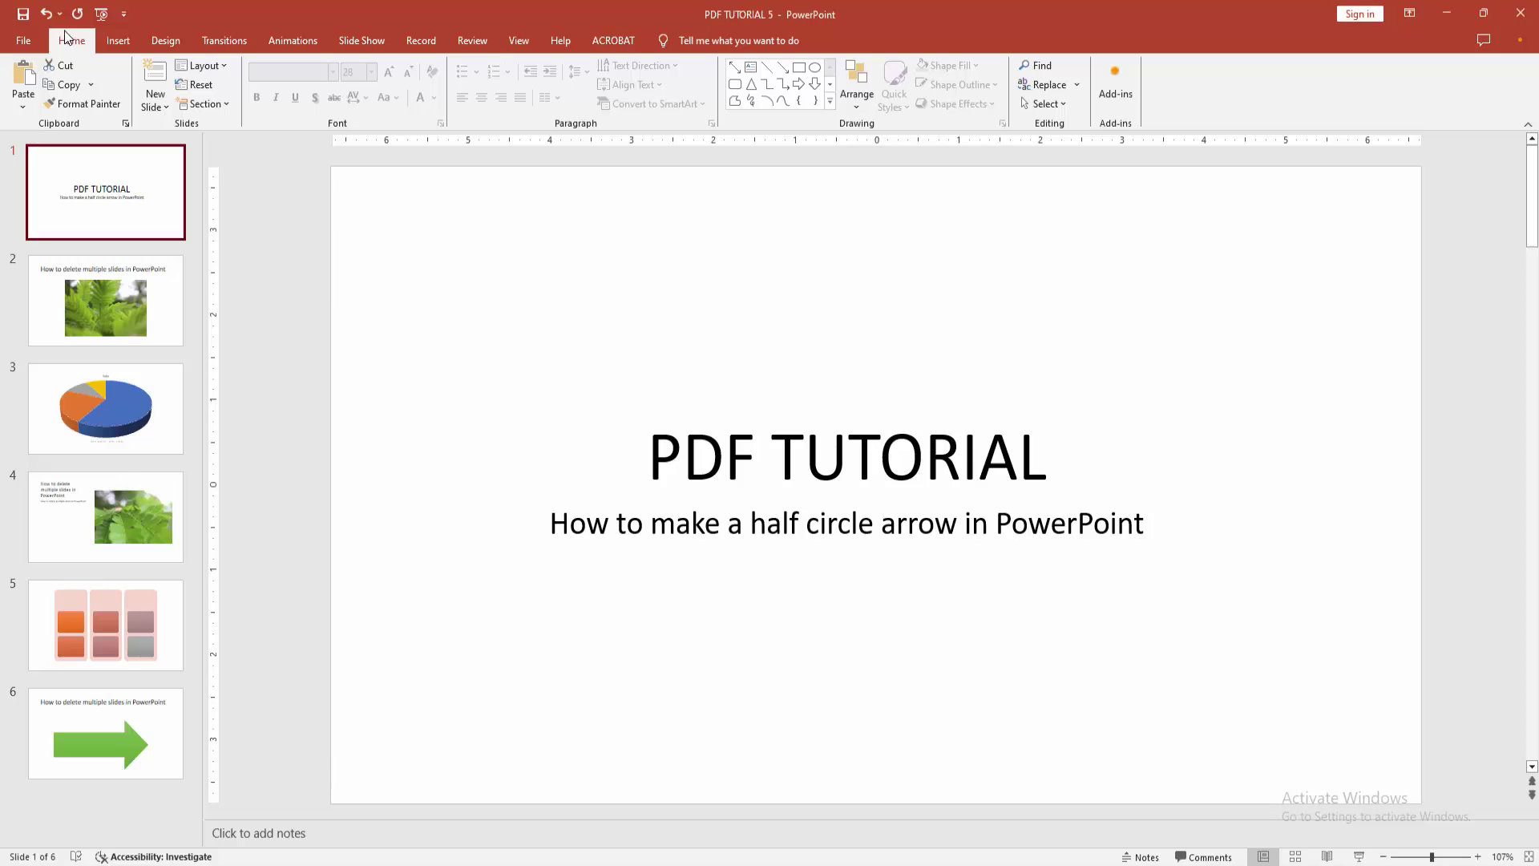
Insert a Blank-layout slide after the title slide and bring up the Shapes gallery.
click(158, 107)
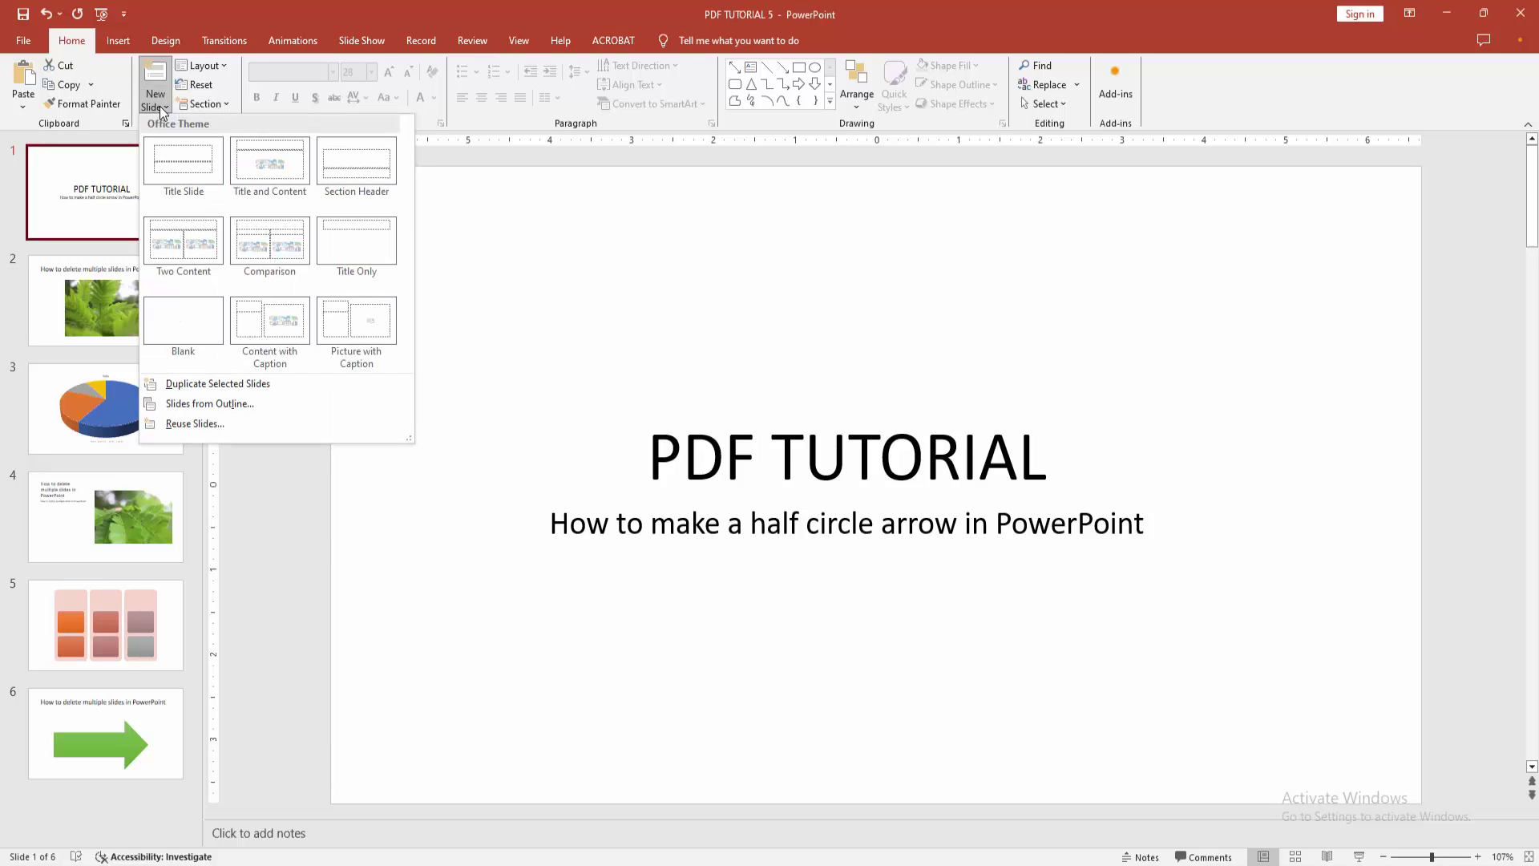
click(186, 323)
click(130, 33)
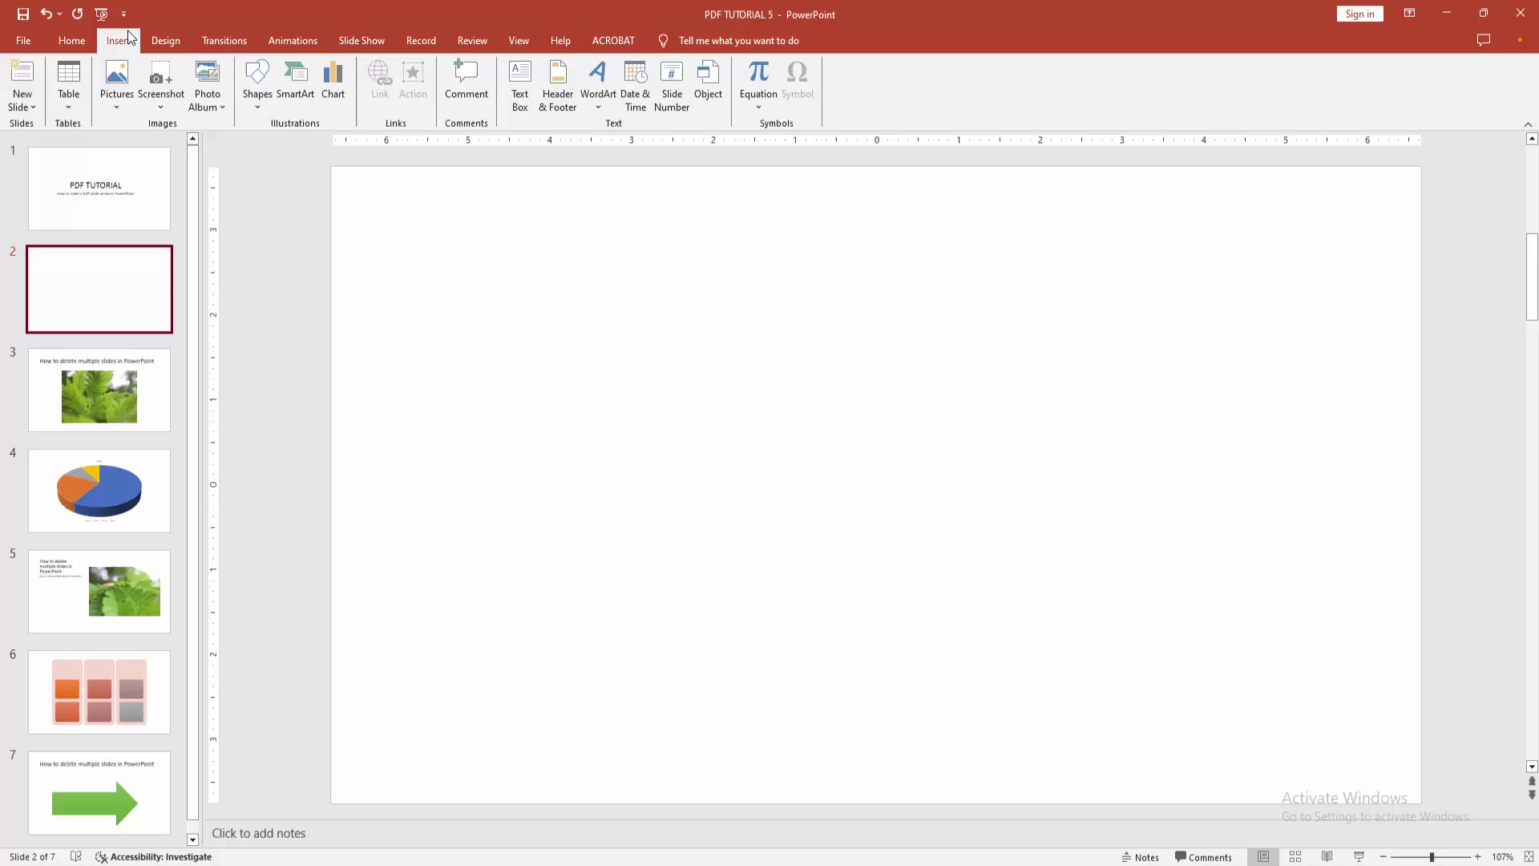
click(261, 101)
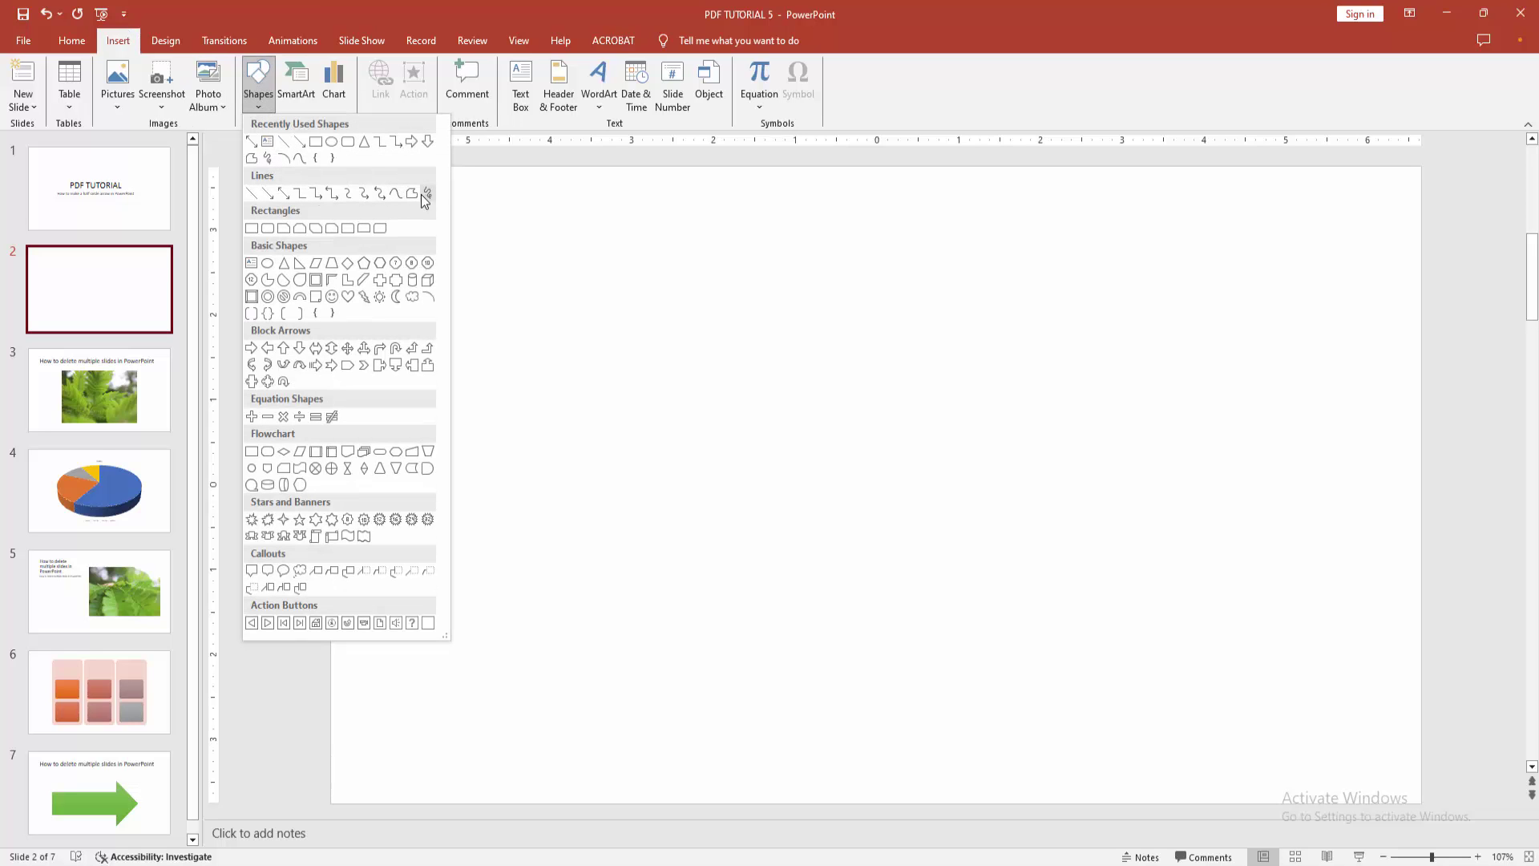
Draw a curved arrow connector near the slide centre and bend it into a half-circle hook.
click(368, 194)
mouse_move(666, 398)
mouse_down()
mouse_move(747, 482)
mouse_move(743, 370)
mouse_move(869, 405)
mouse_move(834, 513)
mouse_move(917, 514)
mouse_up()
drag(872, 406, 970, 399)
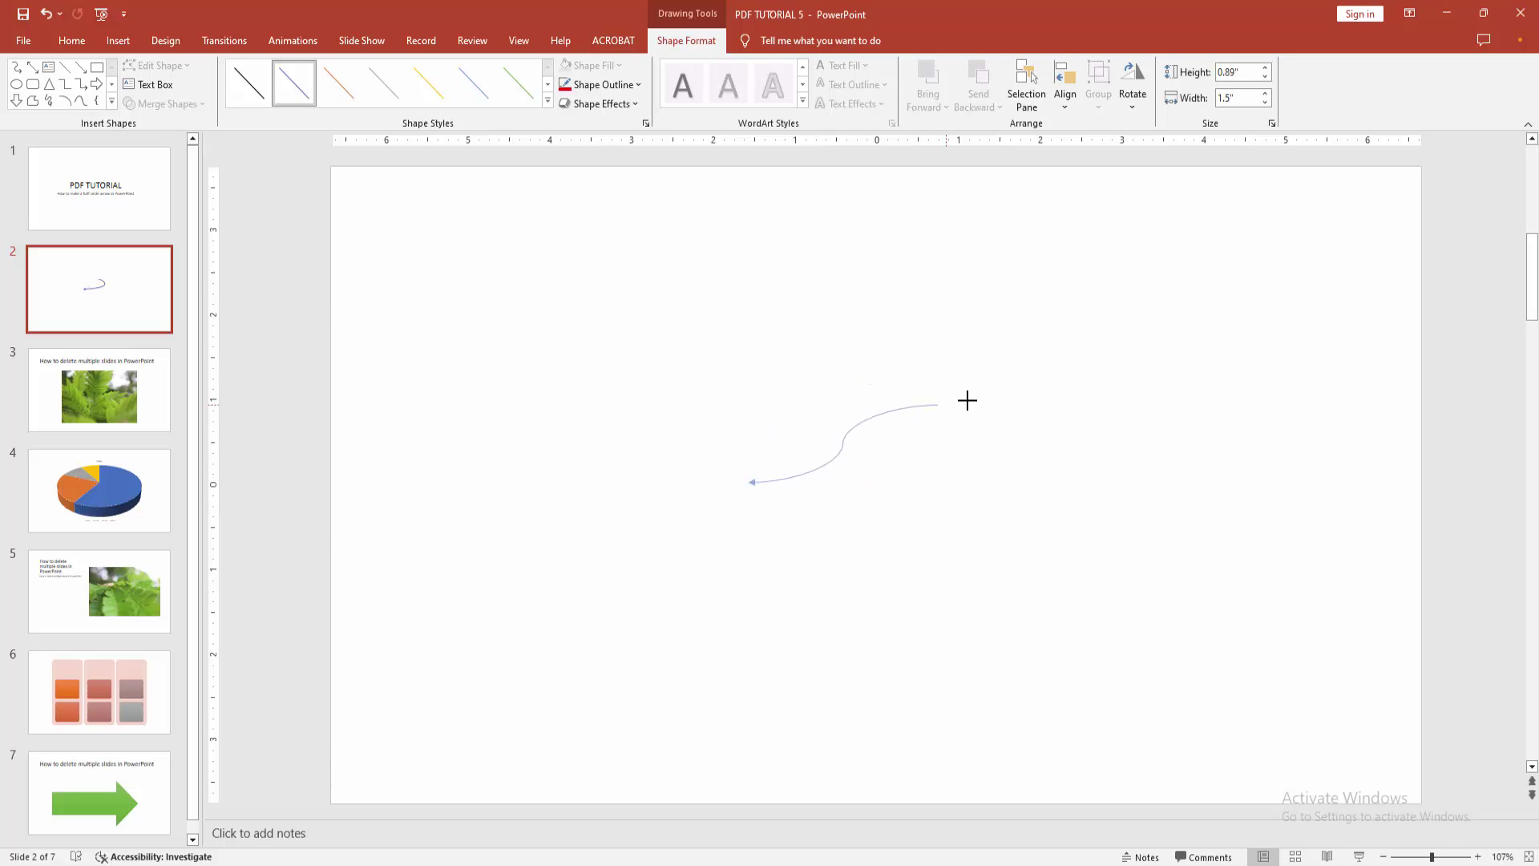
drag(860, 440, 1037, 579)
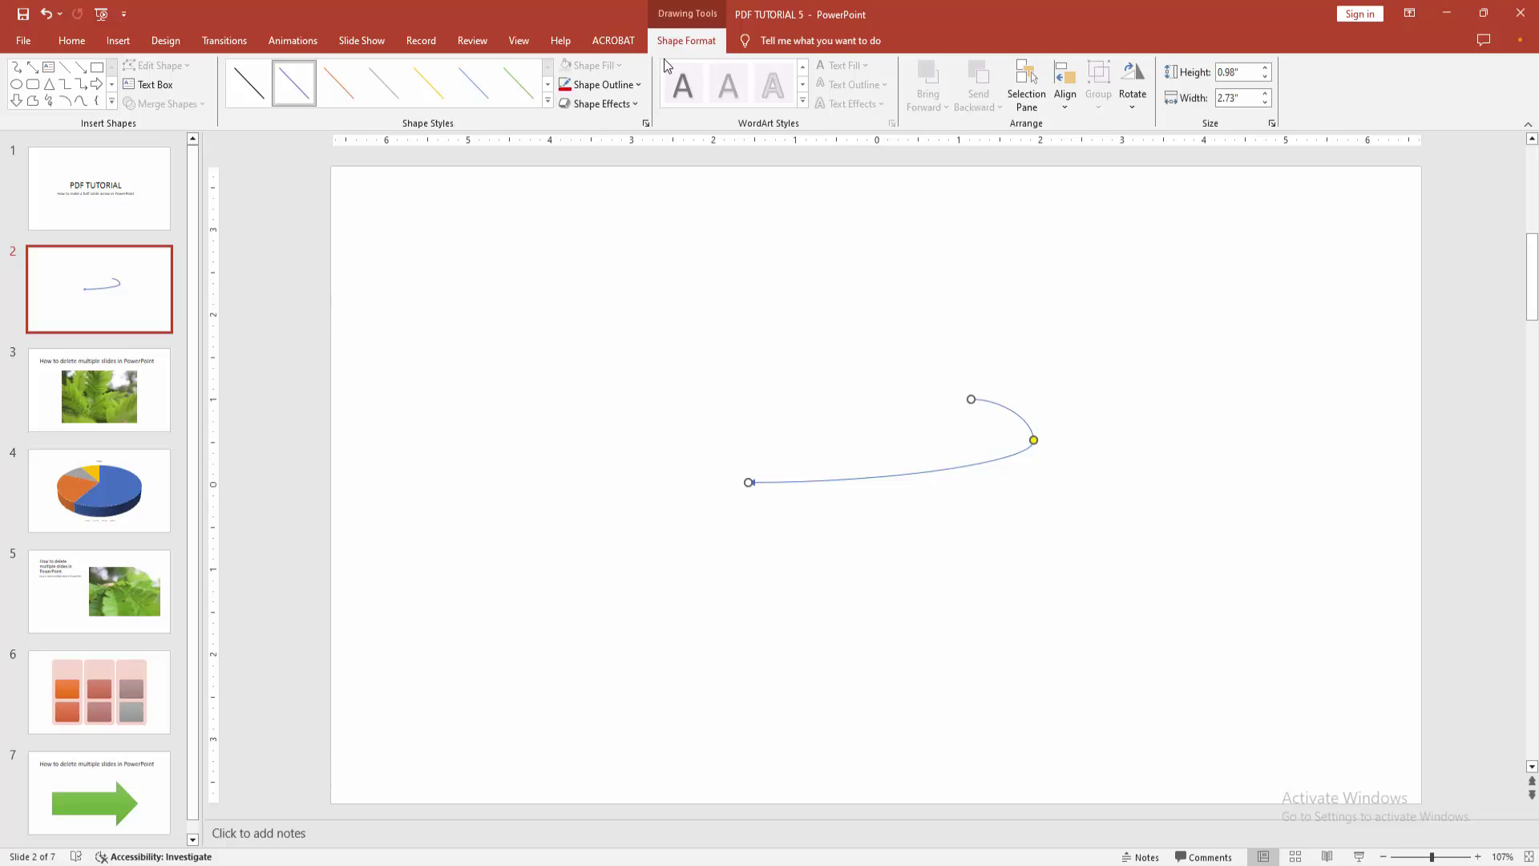
Give the curved arrow a red outline with a much thicker weight.
click(624, 88)
click(579, 213)
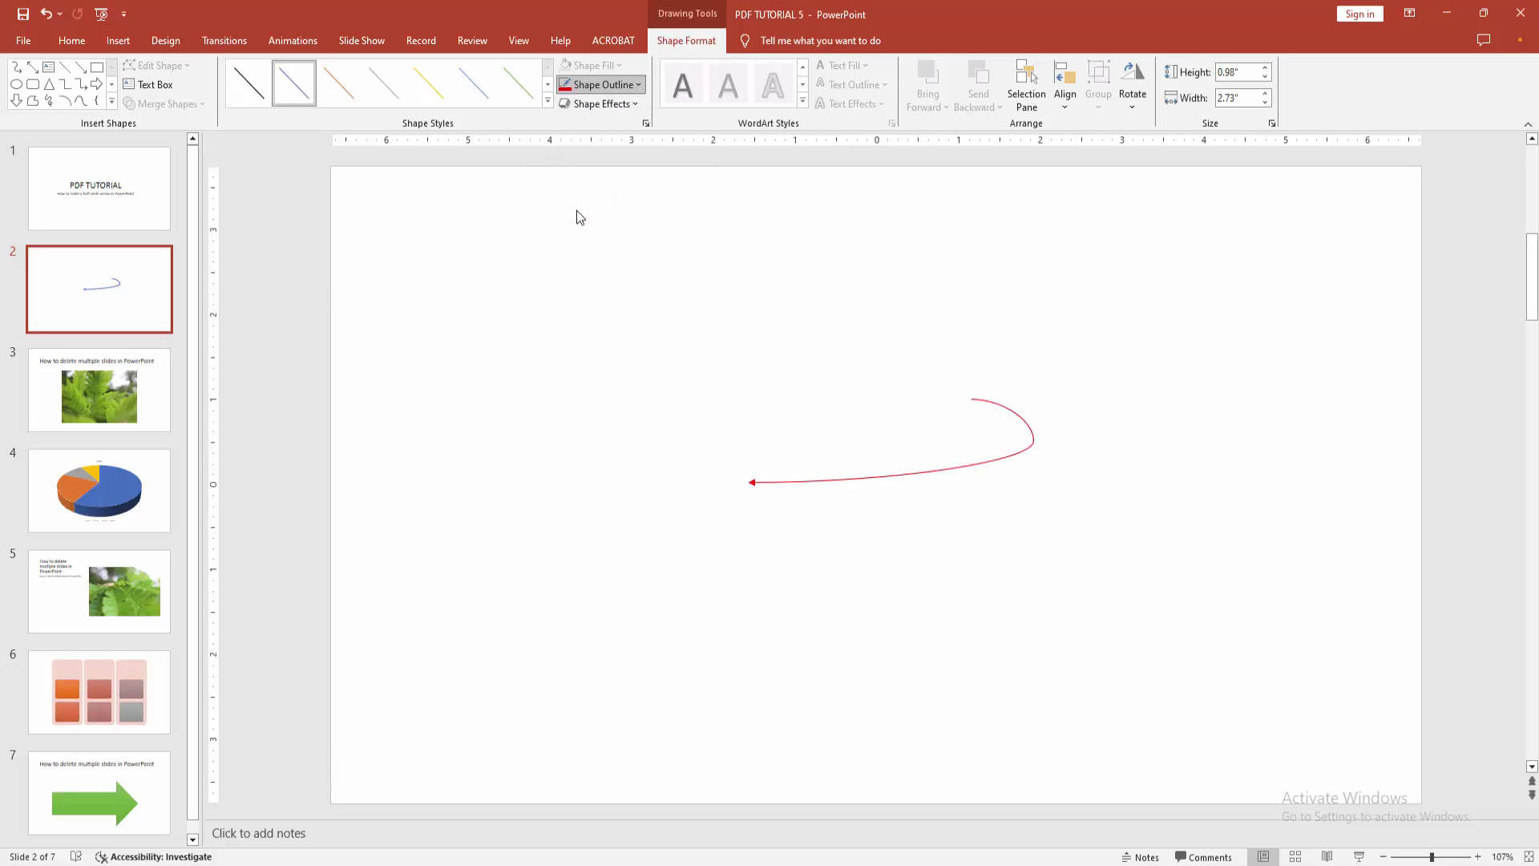
click(607, 87)
mouse_move(599, 292)
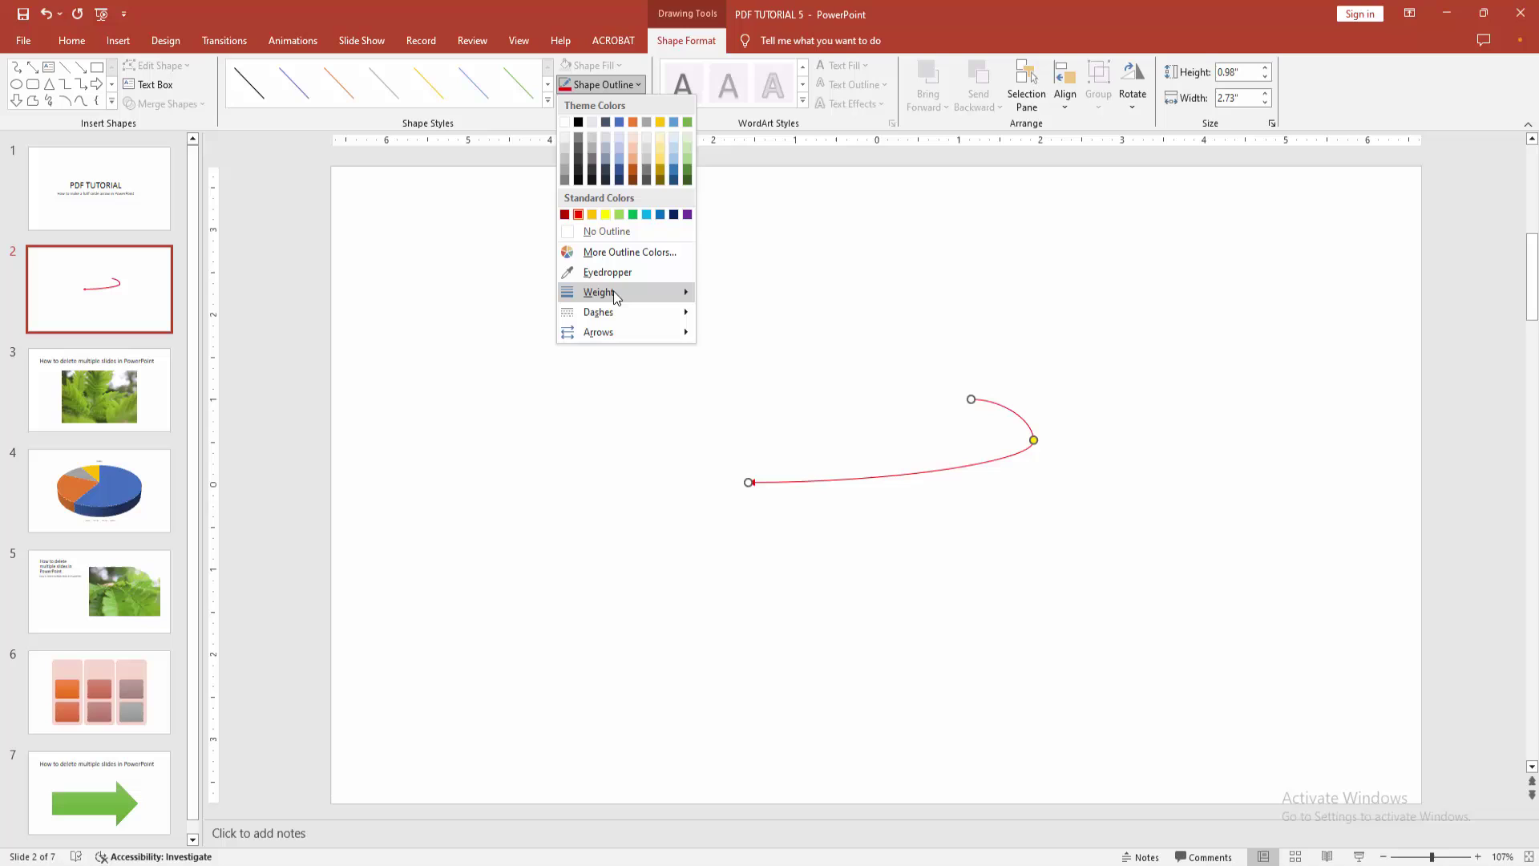
click(759, 435)
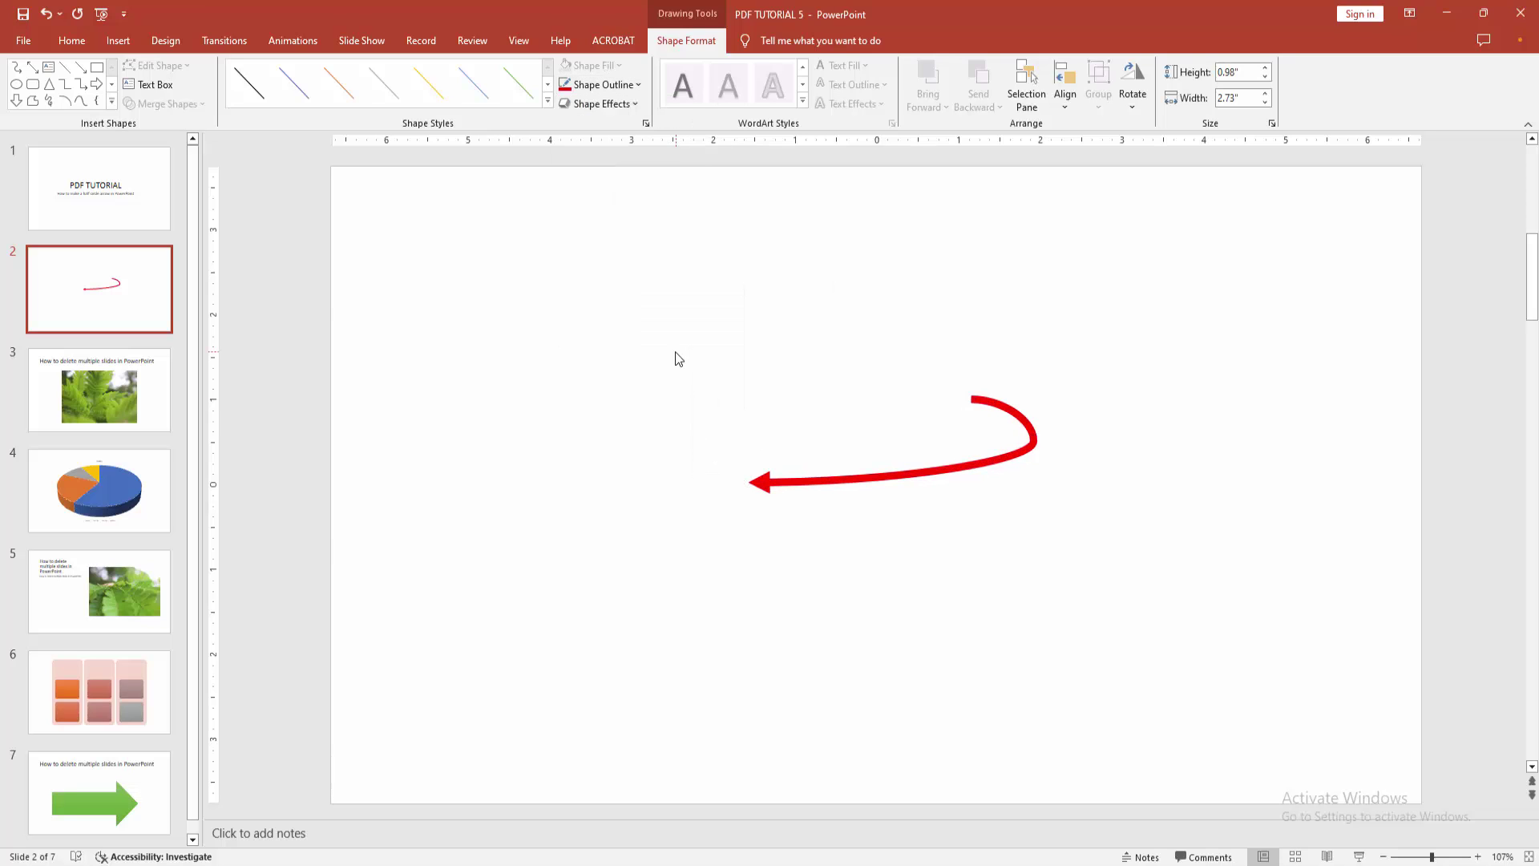
click(674, 357)
Dismiss the accidentally opened SmartArt chooser and choose the Curve shape.
click(117, 41)
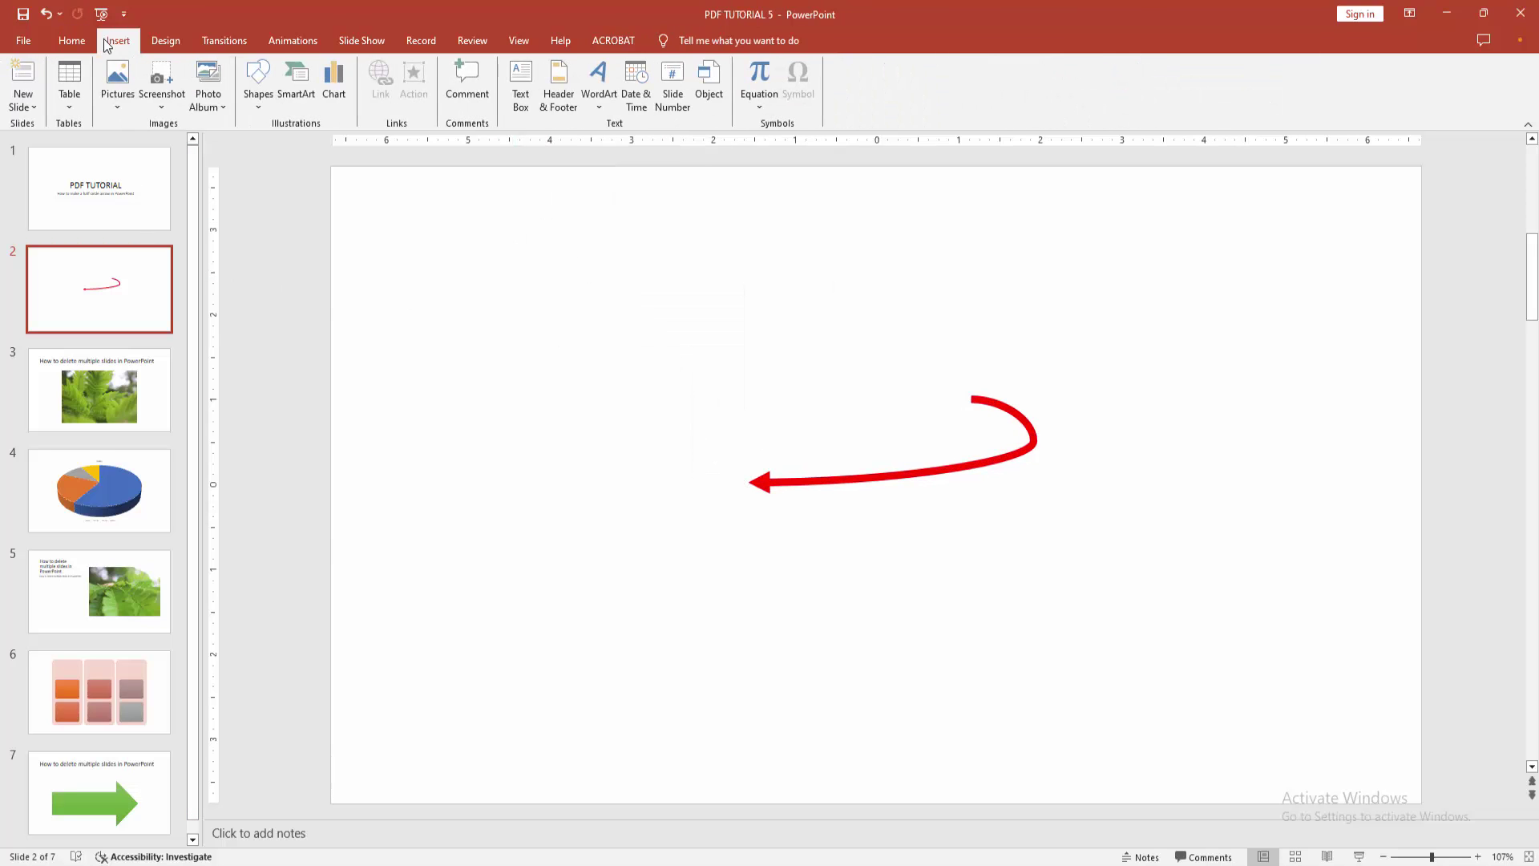
click(288, 96)
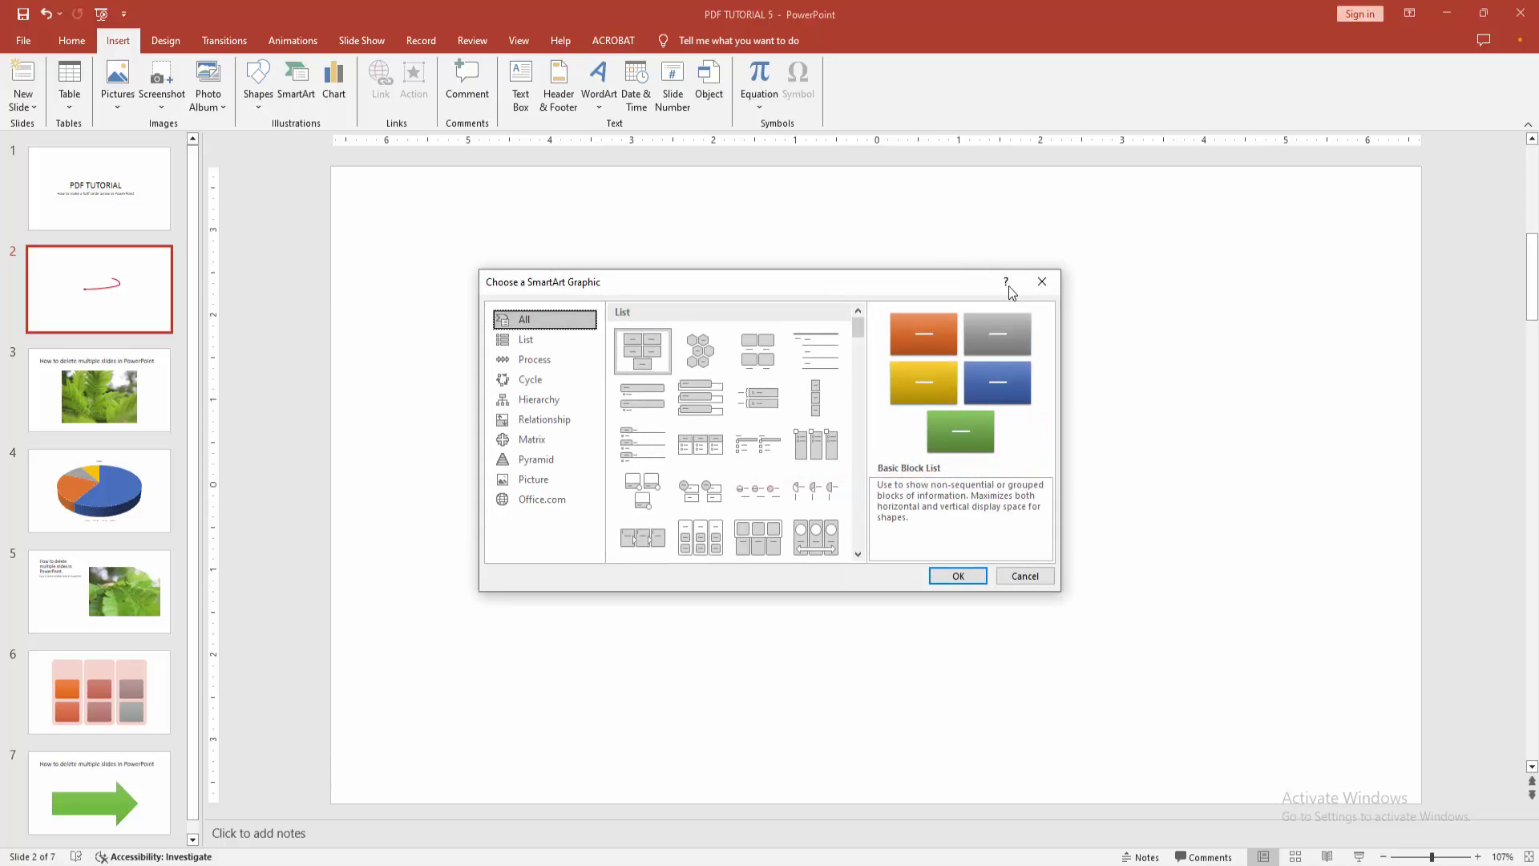
click(1042, 282)
click(257, 84)
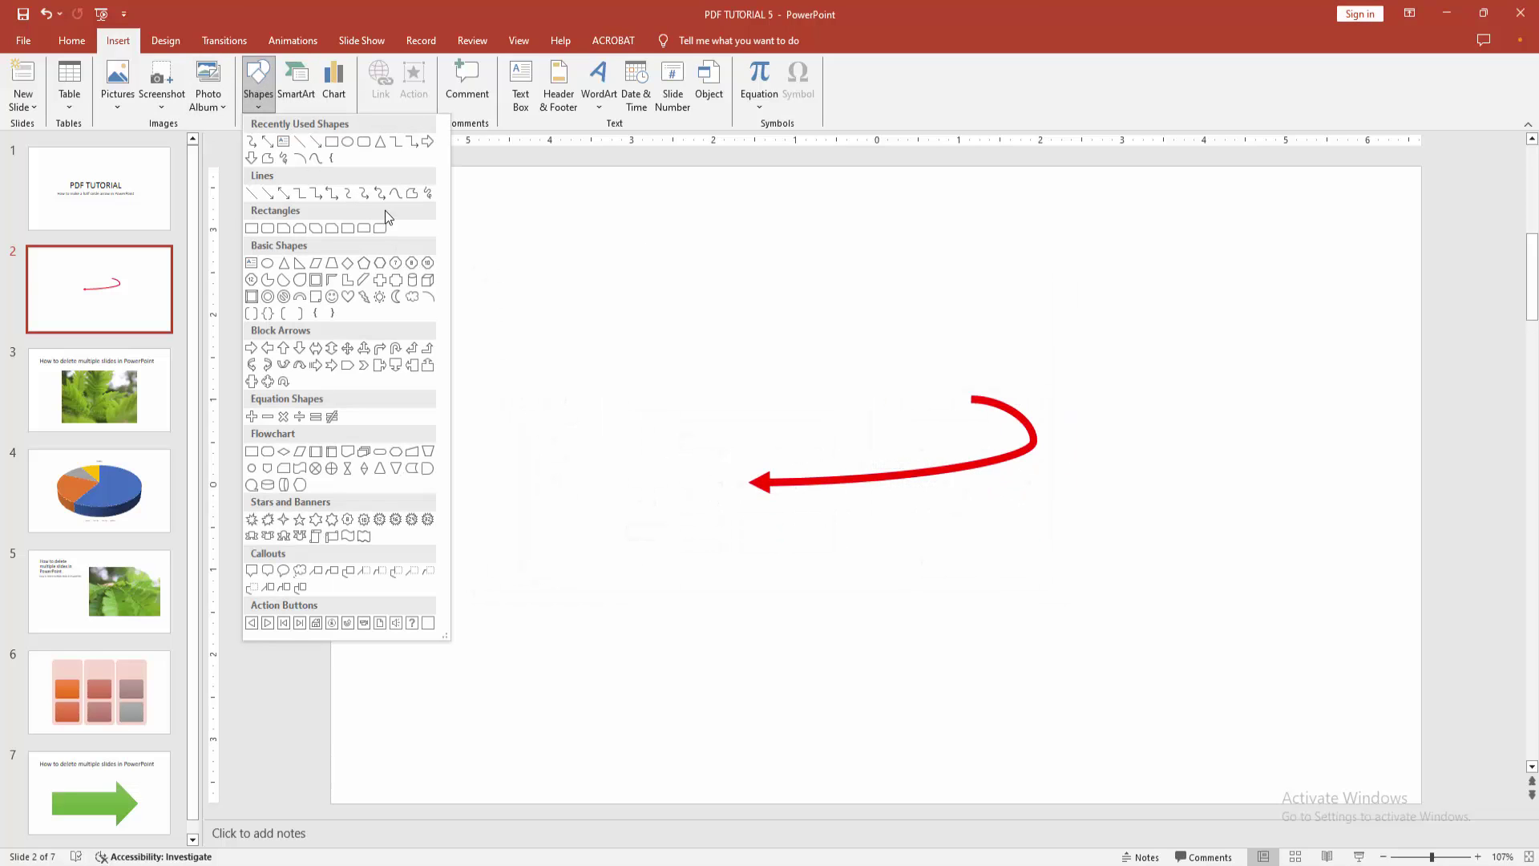
click(385, 204)
Draw a three-point curve on the left of the slide beside the red arrow.
click(550, 292)
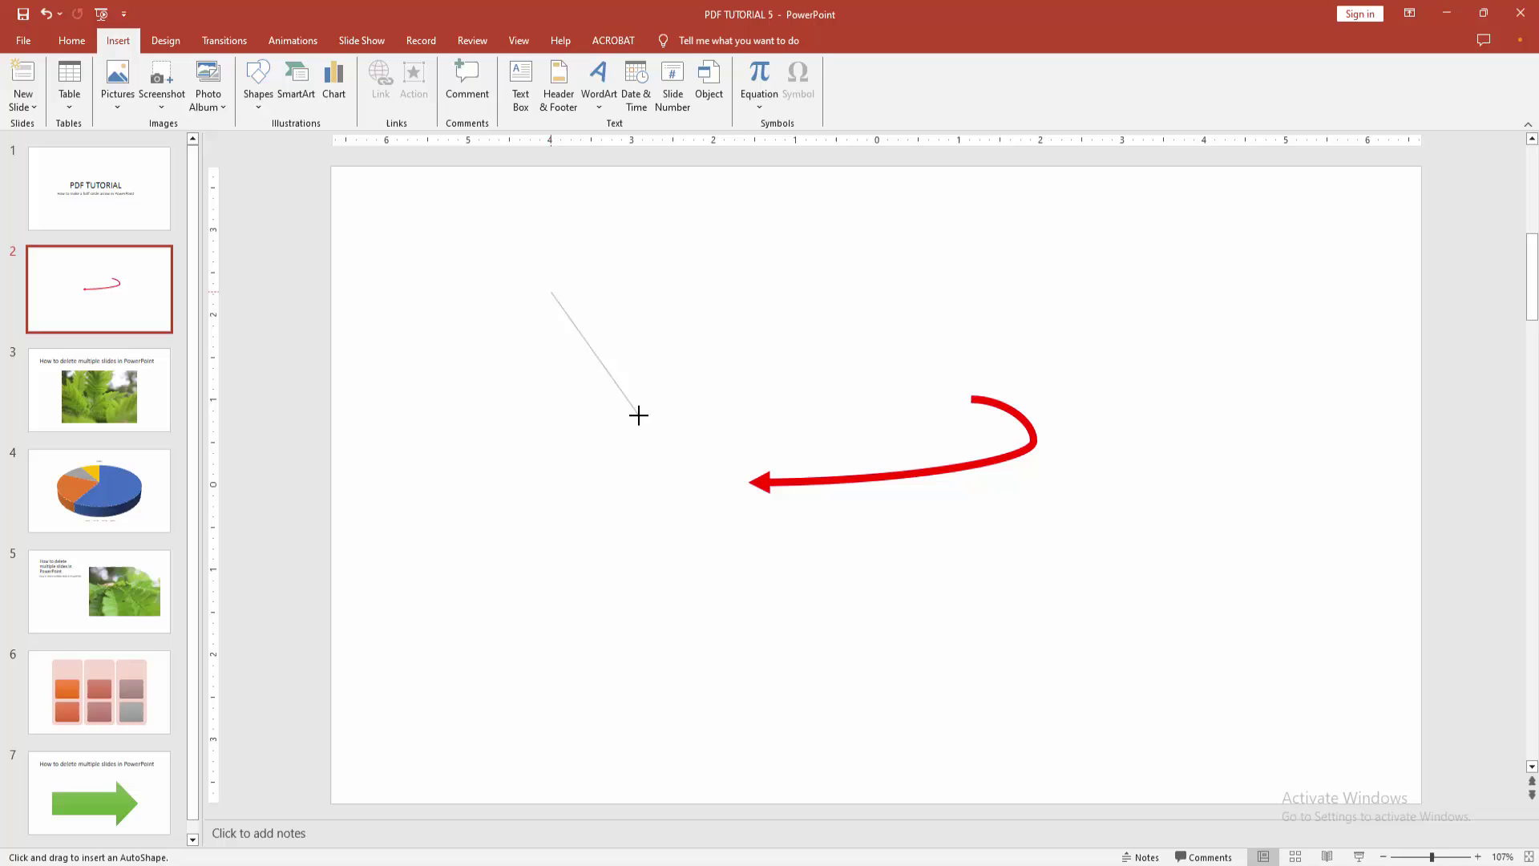
click(508, 488)
double_click(351, 418)
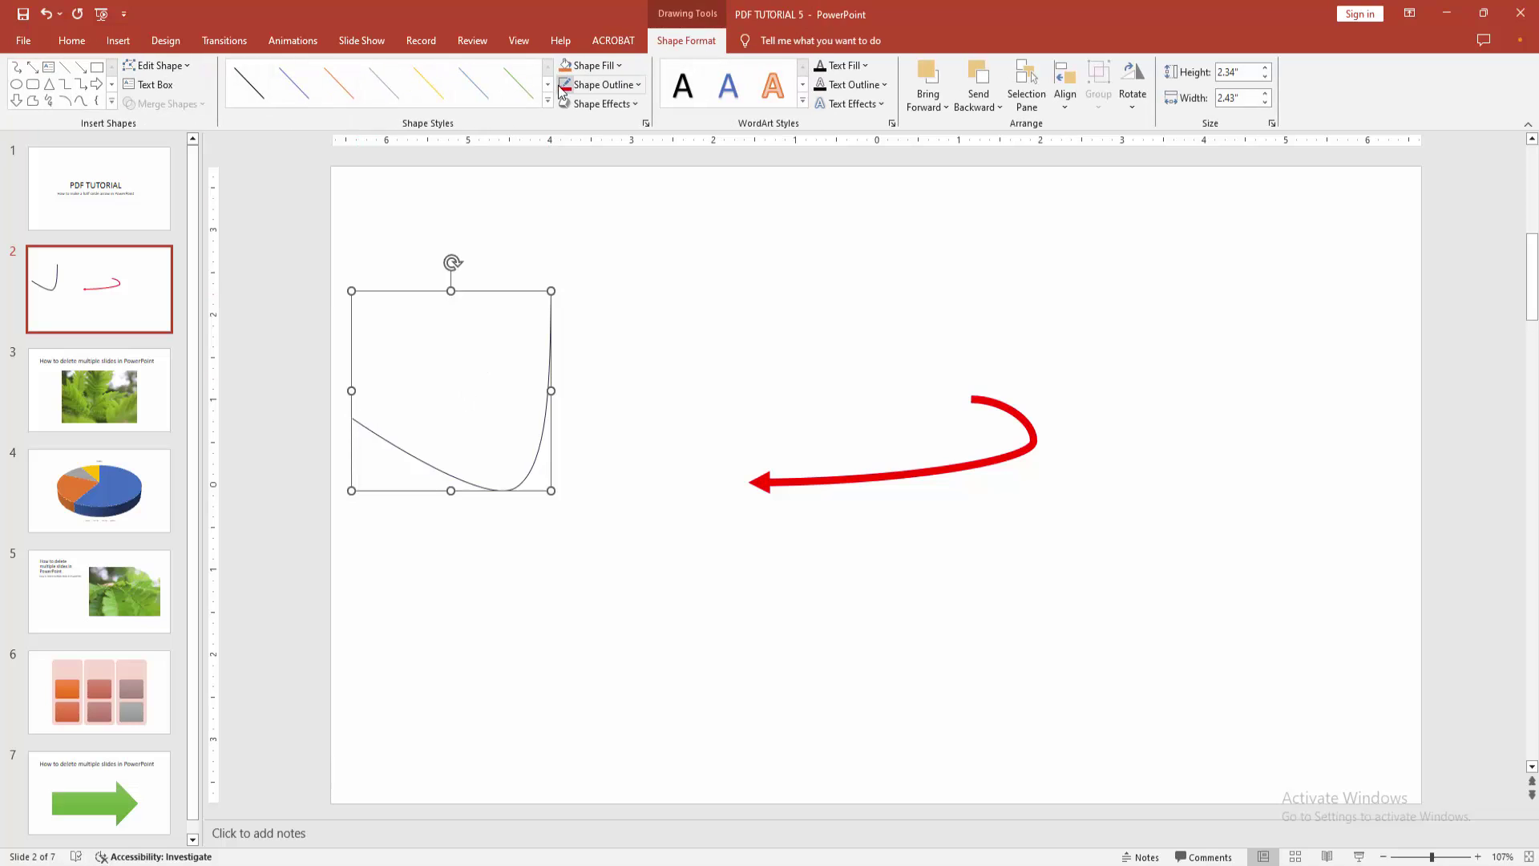
Apply a light blue arrow shape style to the curve and make its outline thicker.
click(547, 105)
click(471, 327)
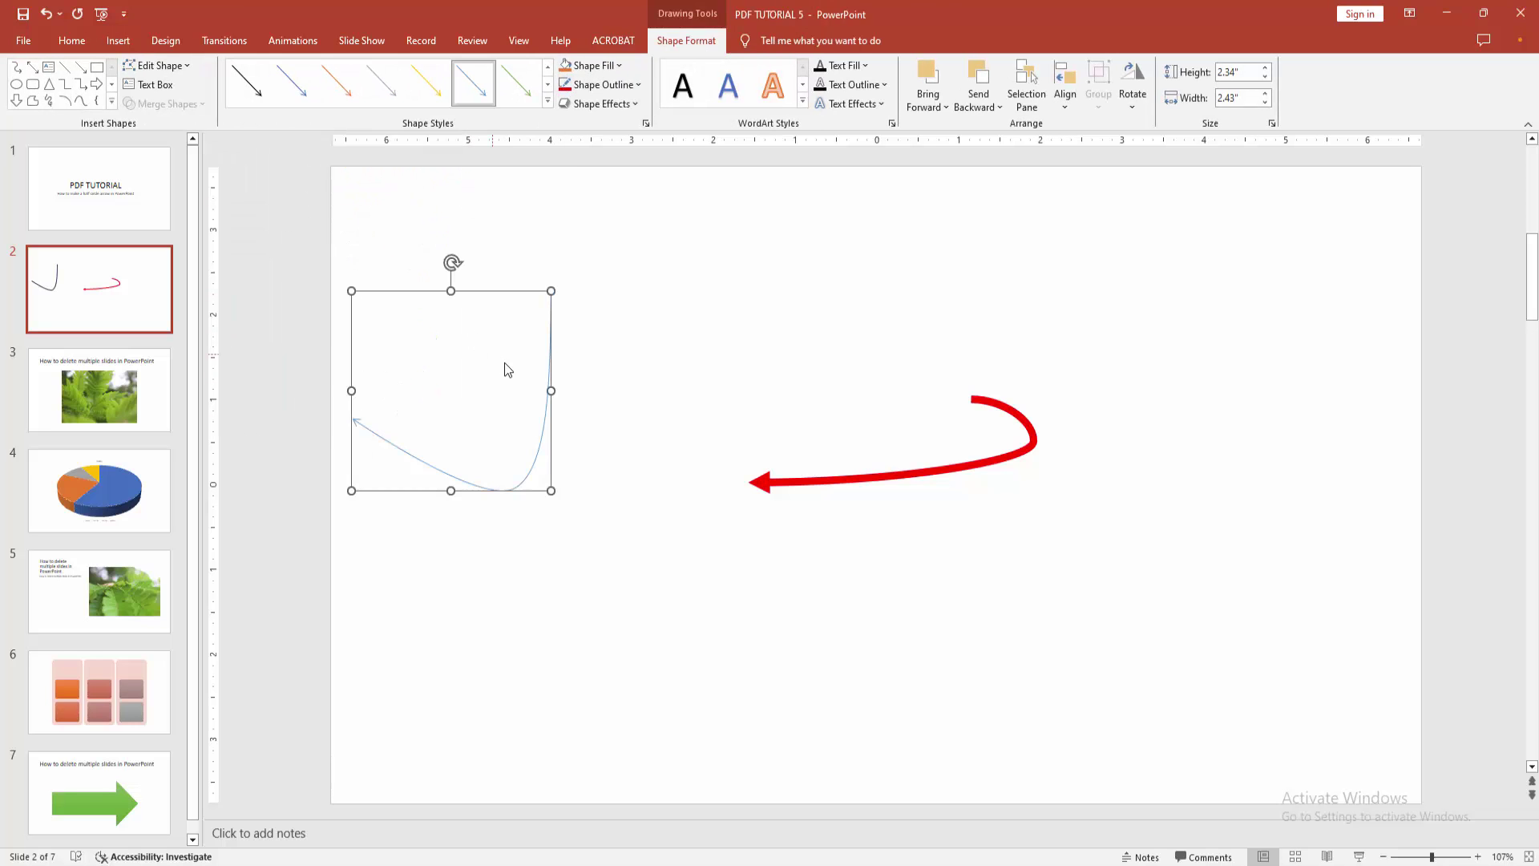
click(601, 84)
mouse_move(599, 292)
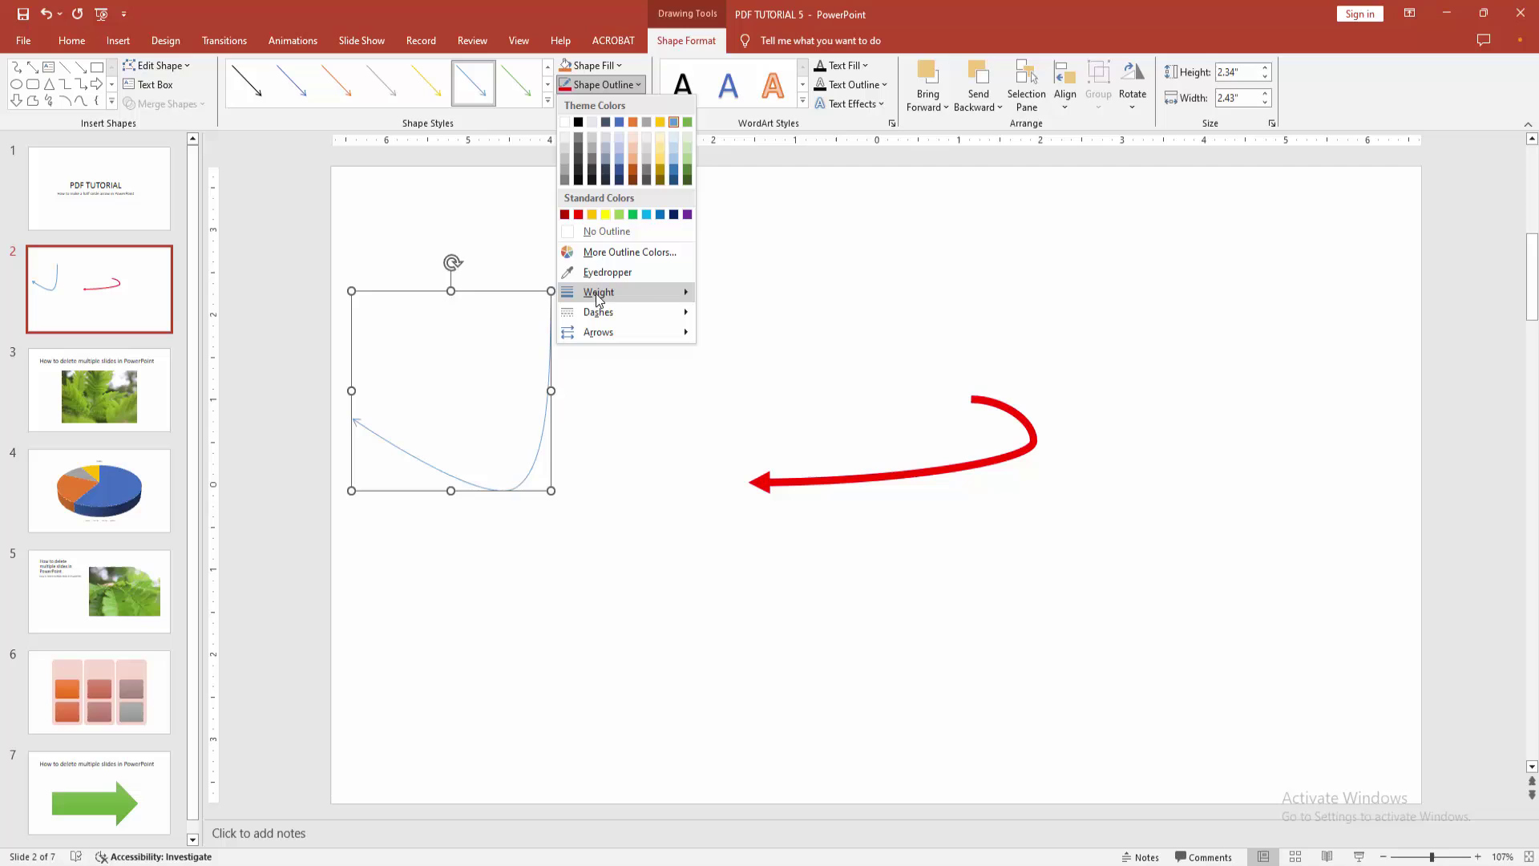
click(747, 401)
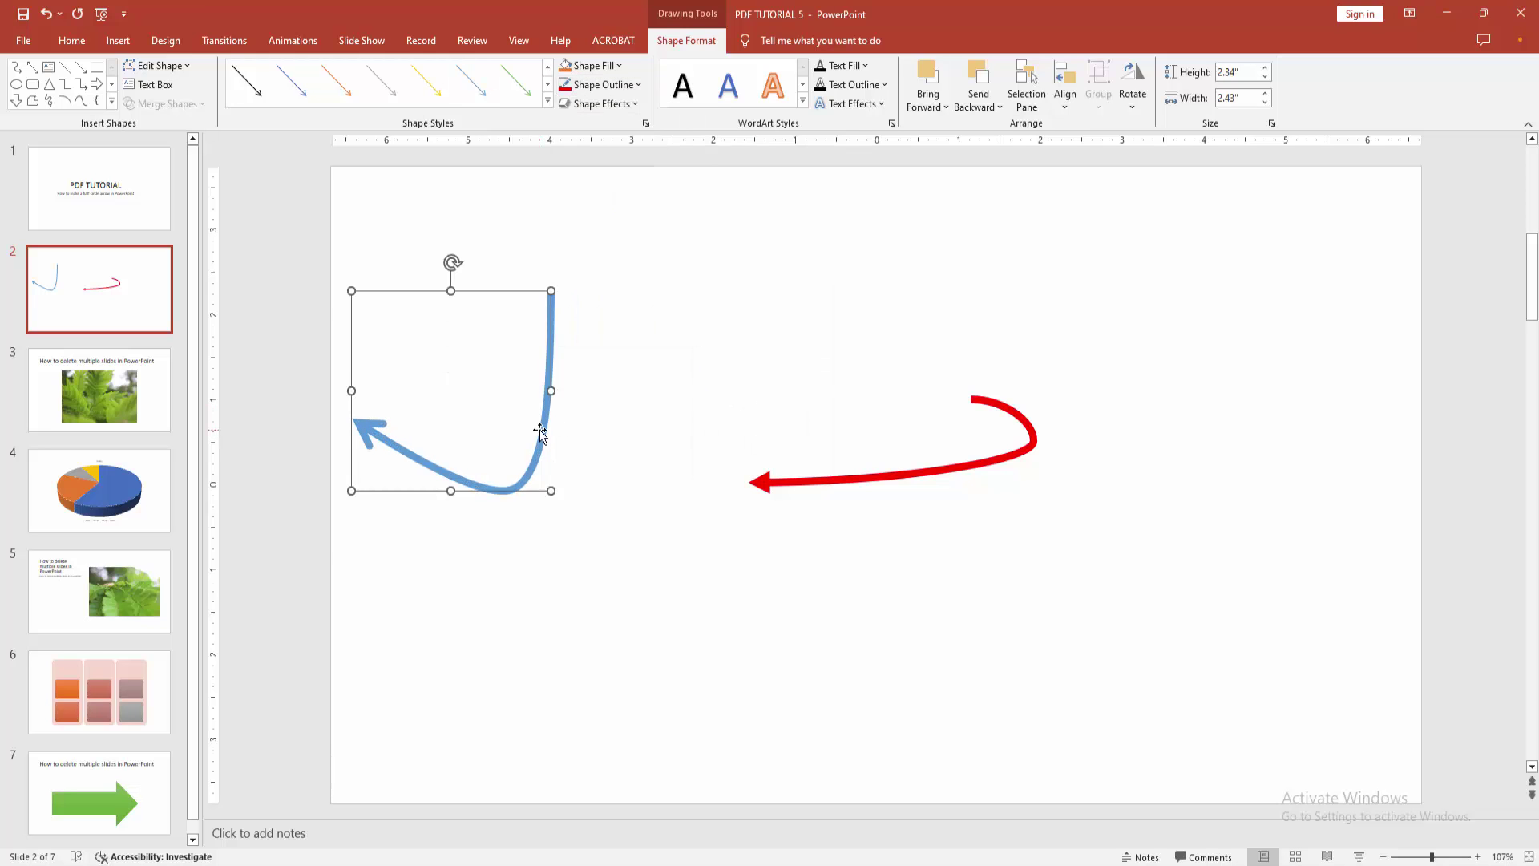
Move the blue arrow up and right and rotate it to point down-left toward the red hook.
drag(540, 429, 677, 406)
click(277, 397)
click(686, 335)
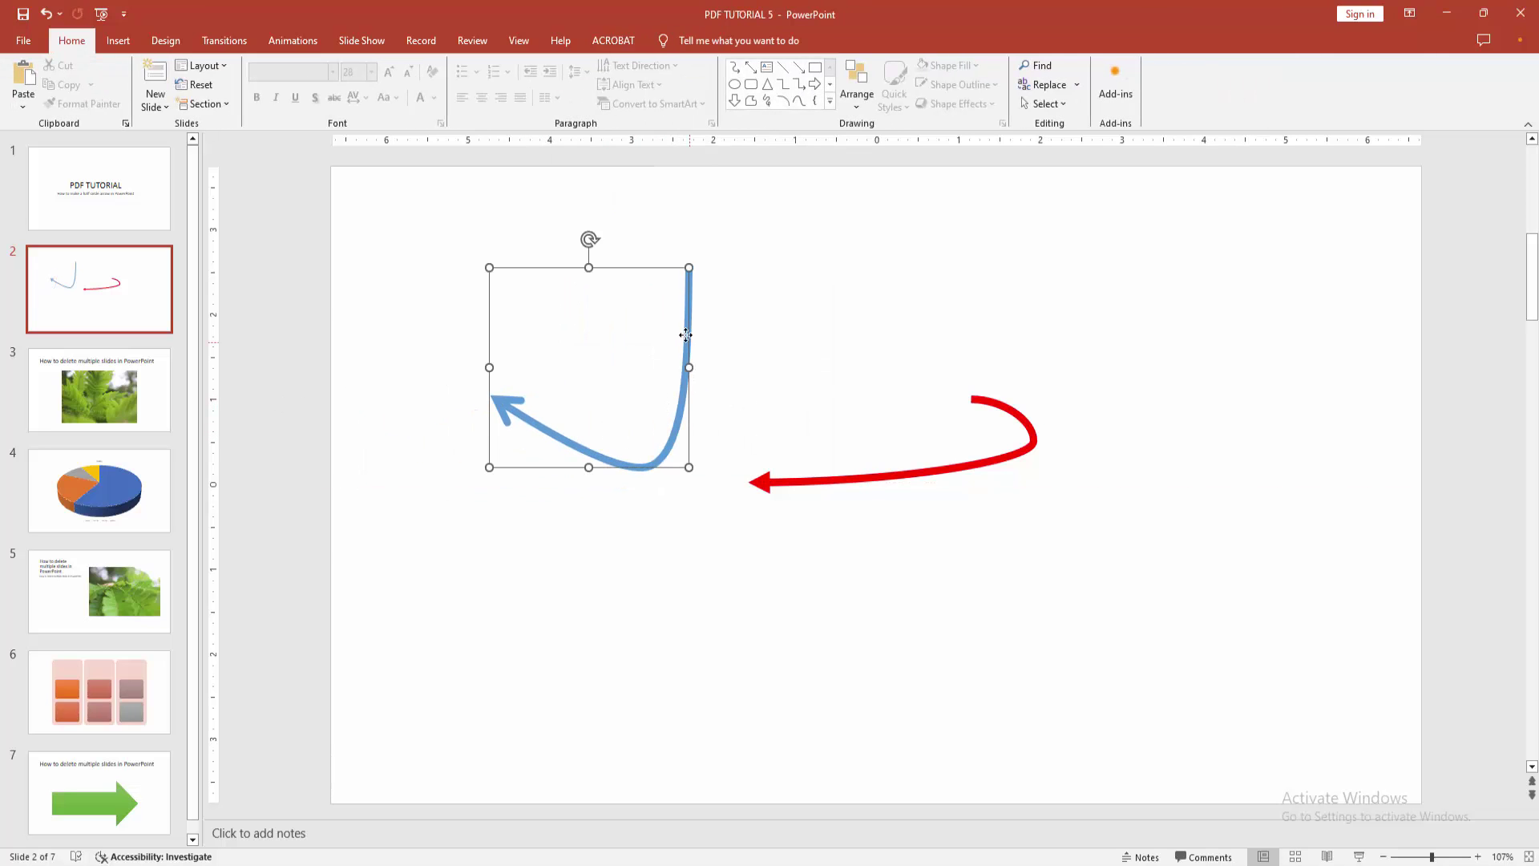
drag(589, 238, 434, 314)
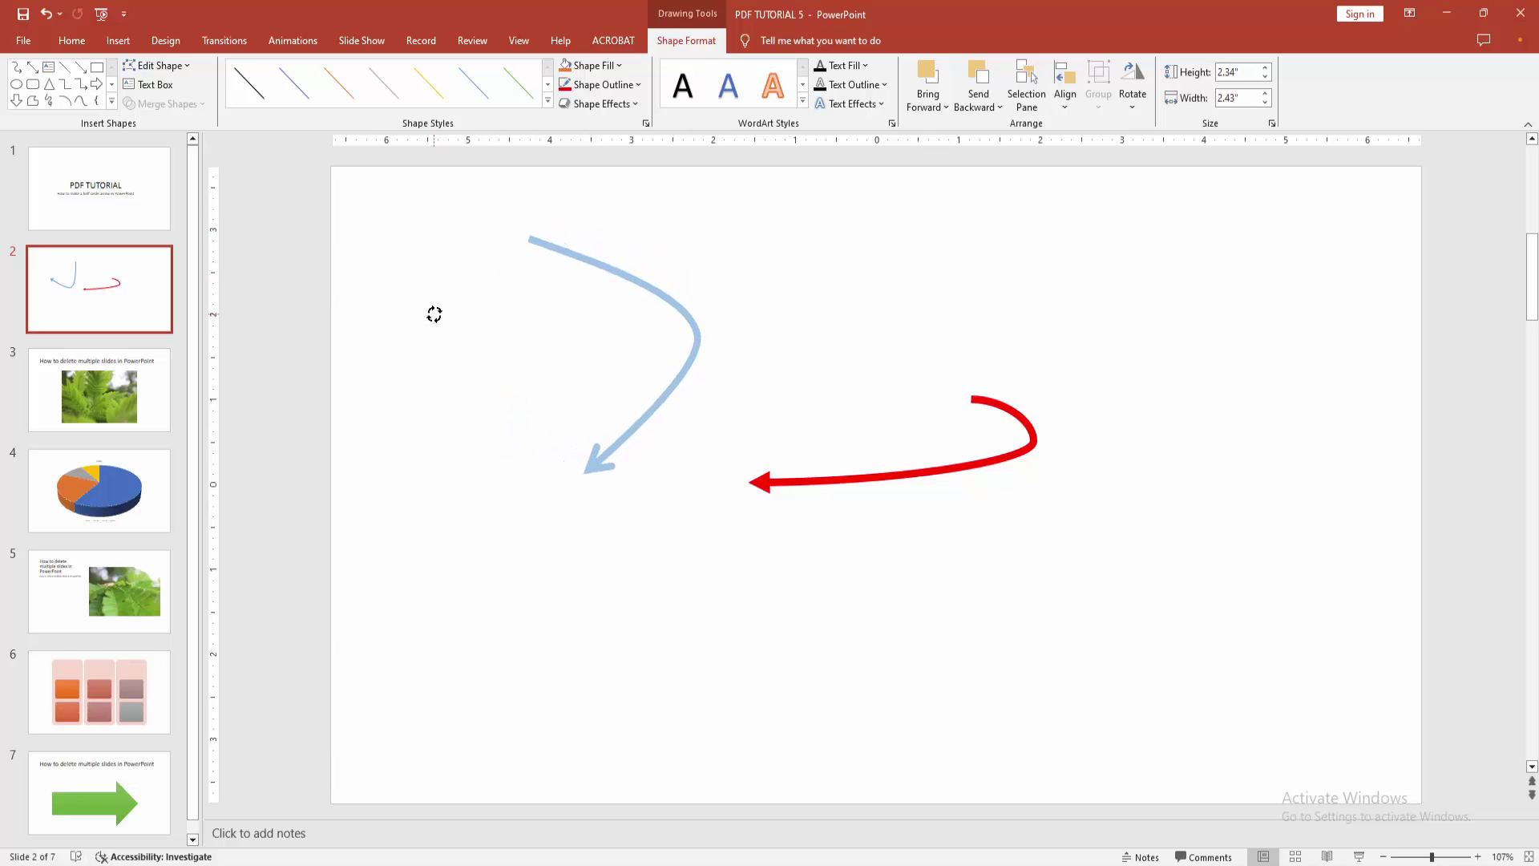
click(412, 467)
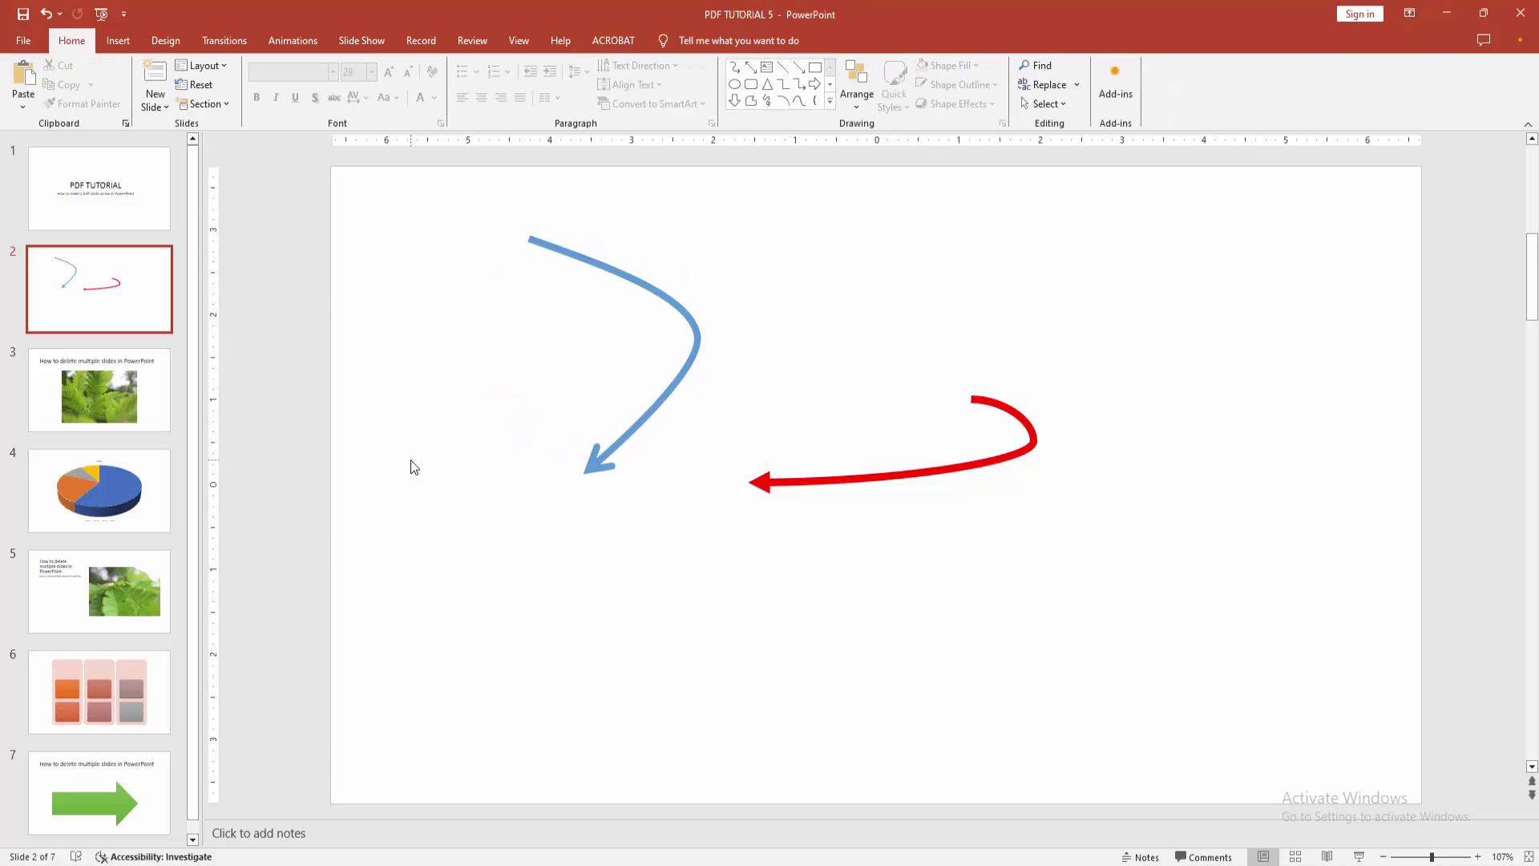